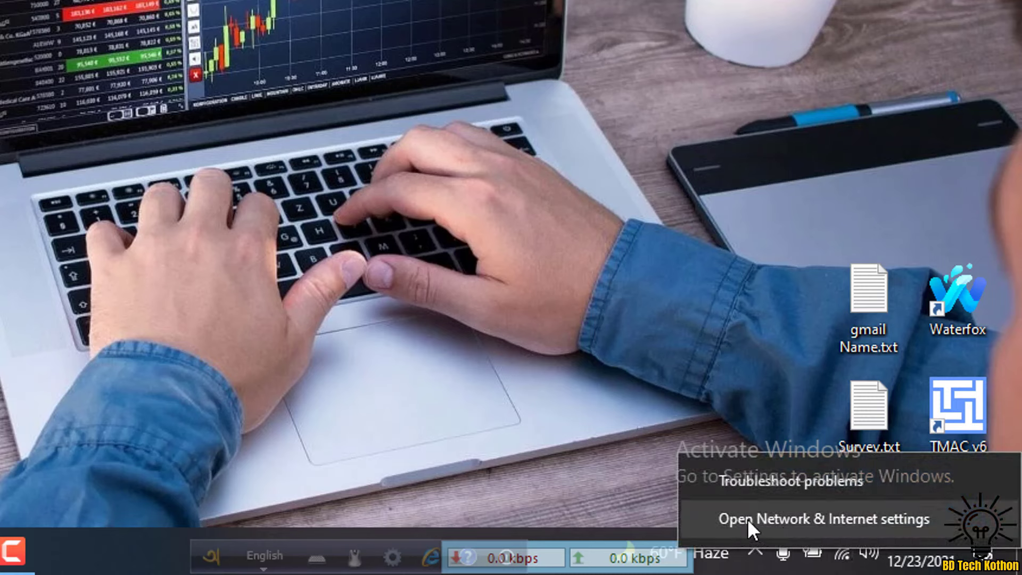
Open the list of network adapters from the Wi-Fi page of the Network & Internet settings.
left_click(836, 513)
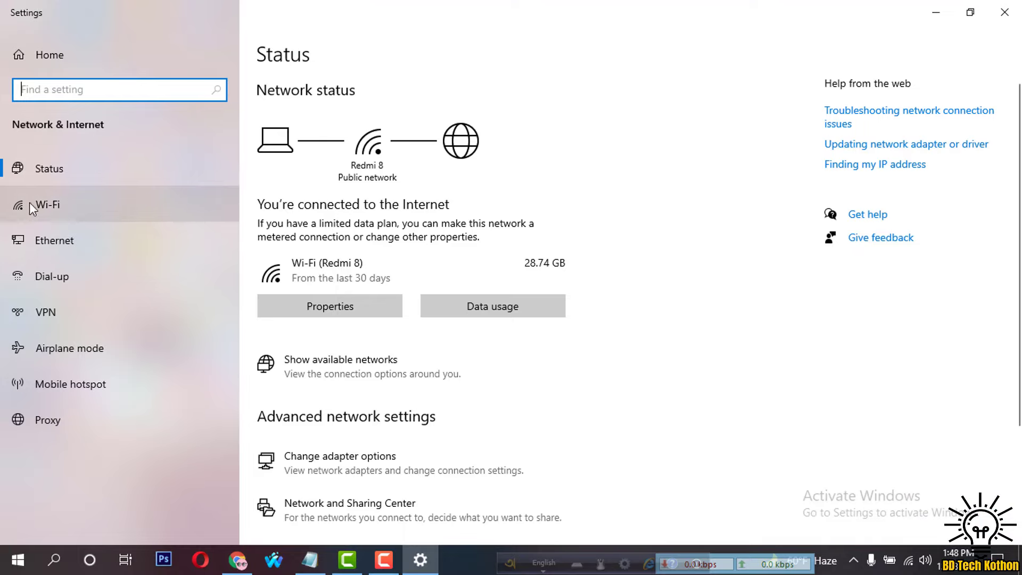
left_click(46, 207)
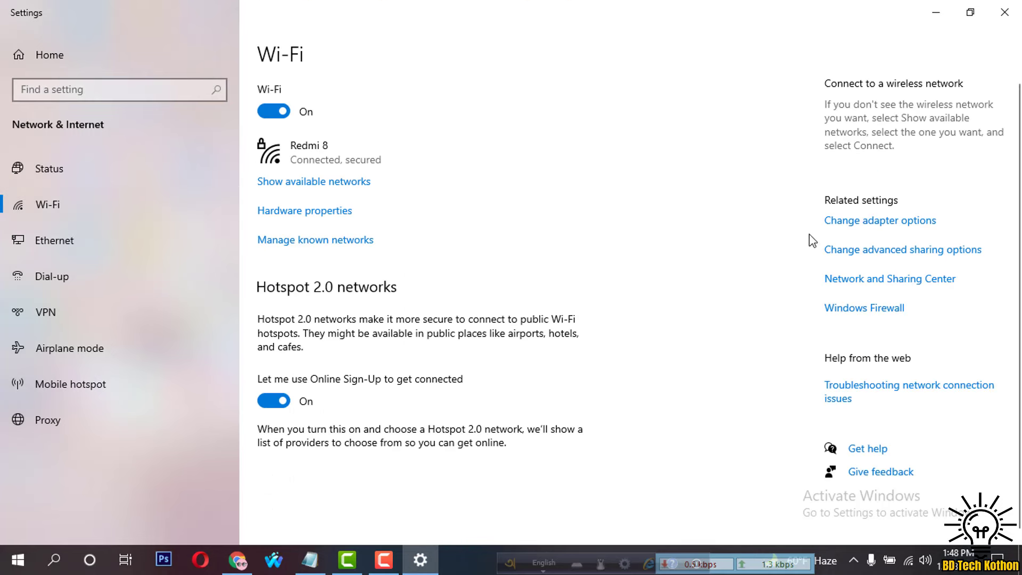
left_click(874, 230)
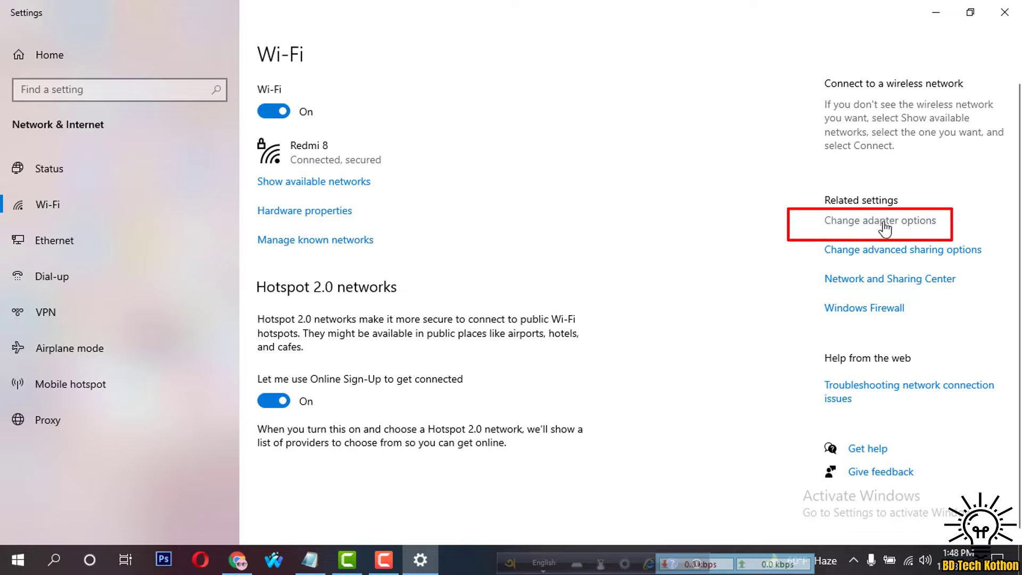
left_click(861, 233)
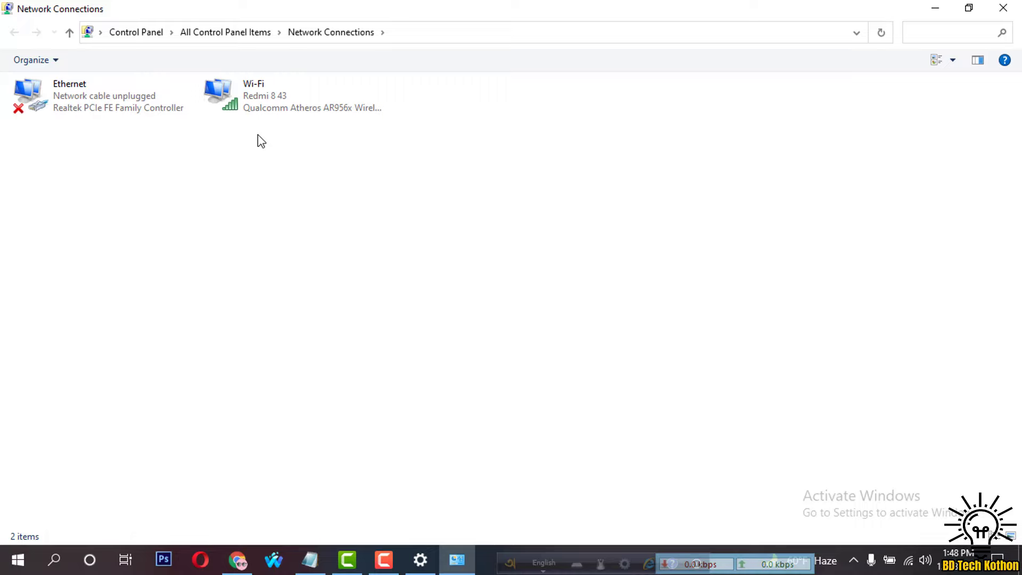
Open the Internet Protocol Version 4 (TCP/IPv4) properties of the Wi-Fi adapter.
double_click(262, 94)
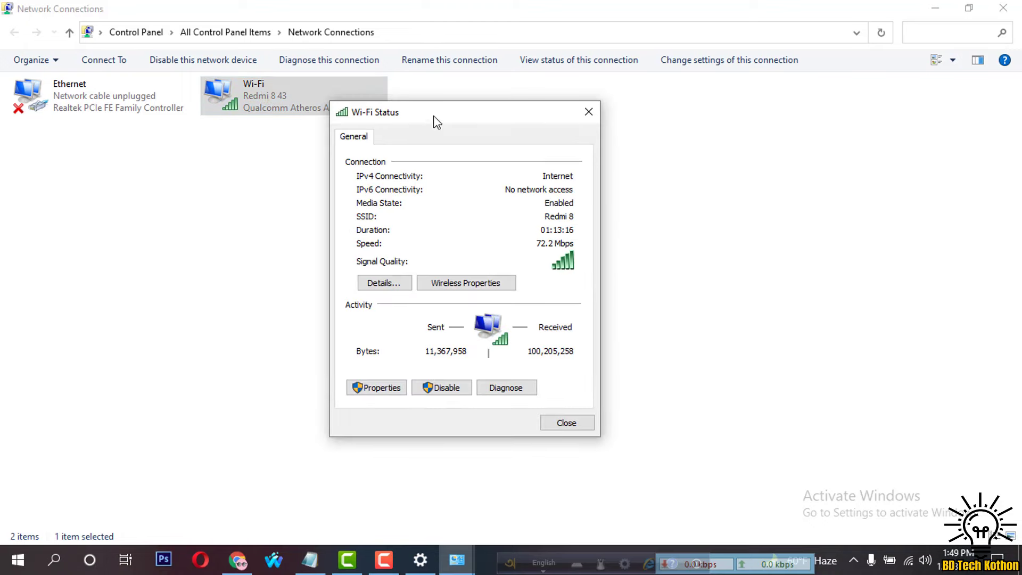
left_click(371, 389)
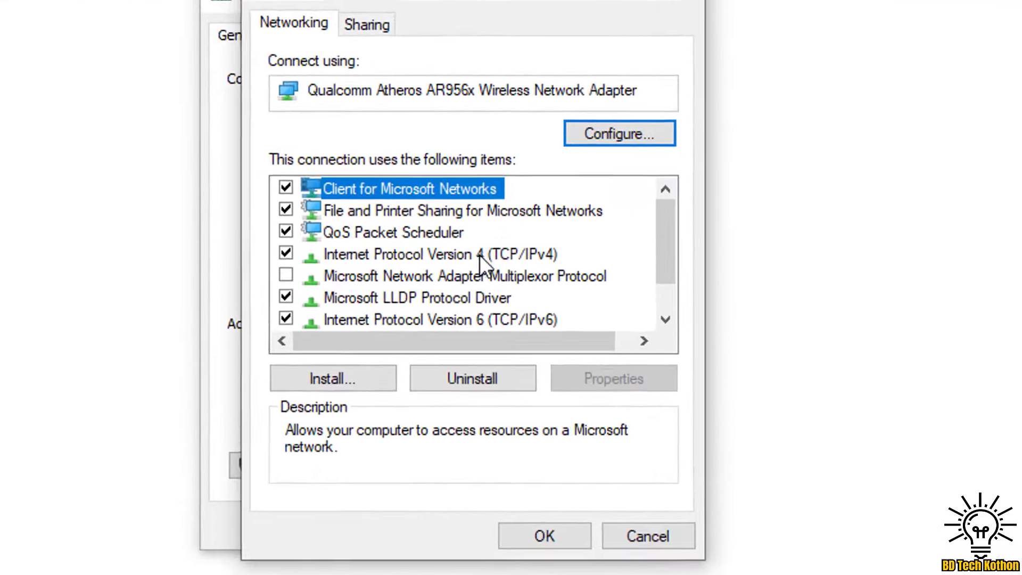
left_click(485, 263)
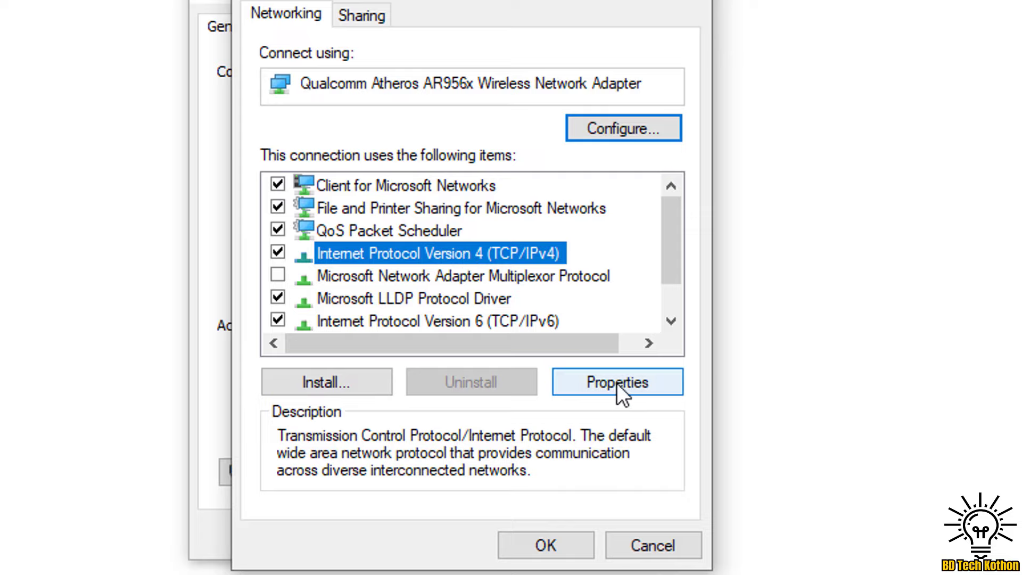
left_click(622, 380)
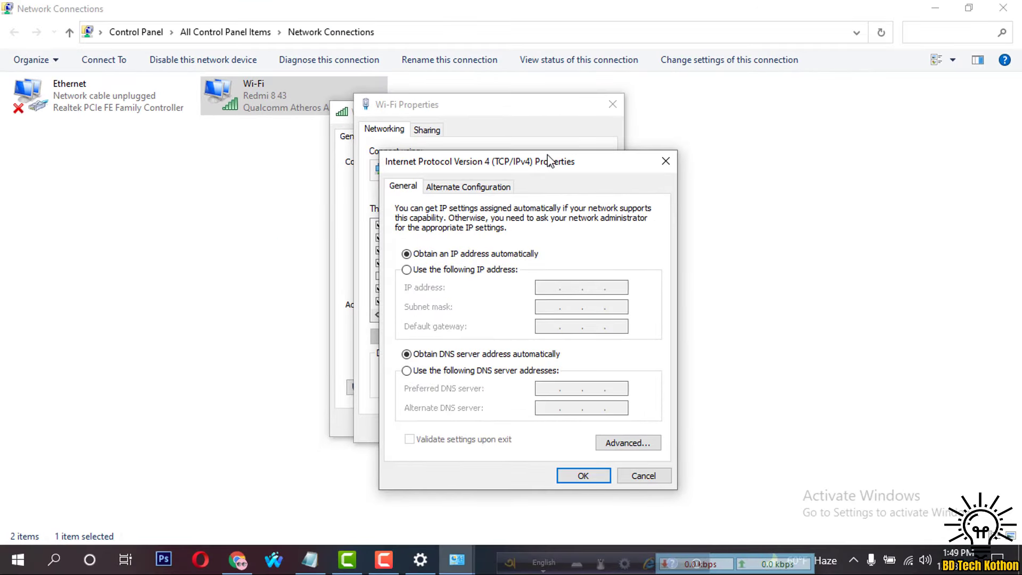
left_click_drag(551, 161, 547, 122)
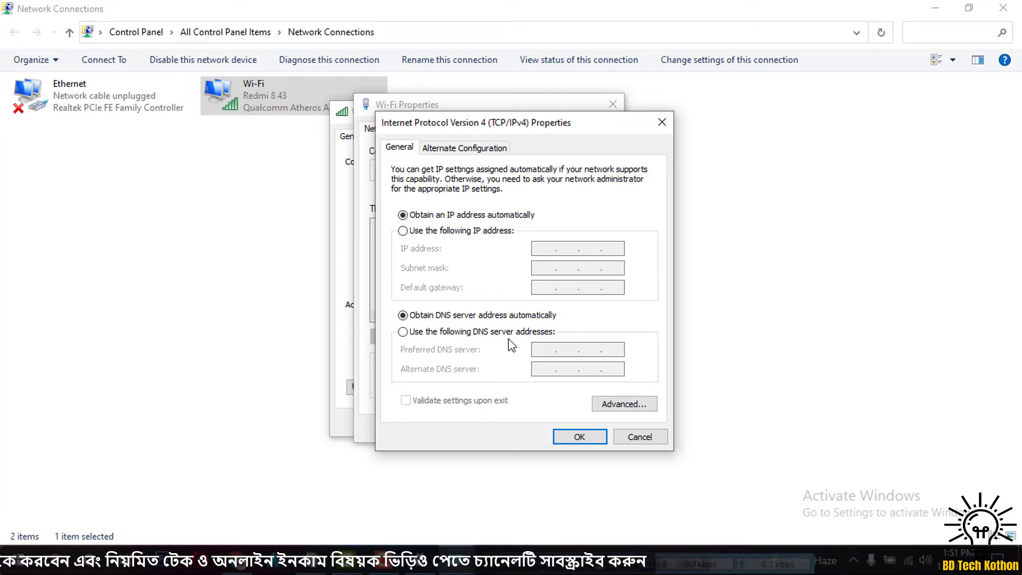
Set the preferred DNS server to 8.8.8.8 and the alternate to 8.8.4.4, save, and close all network windows.
left_click(459, 333)
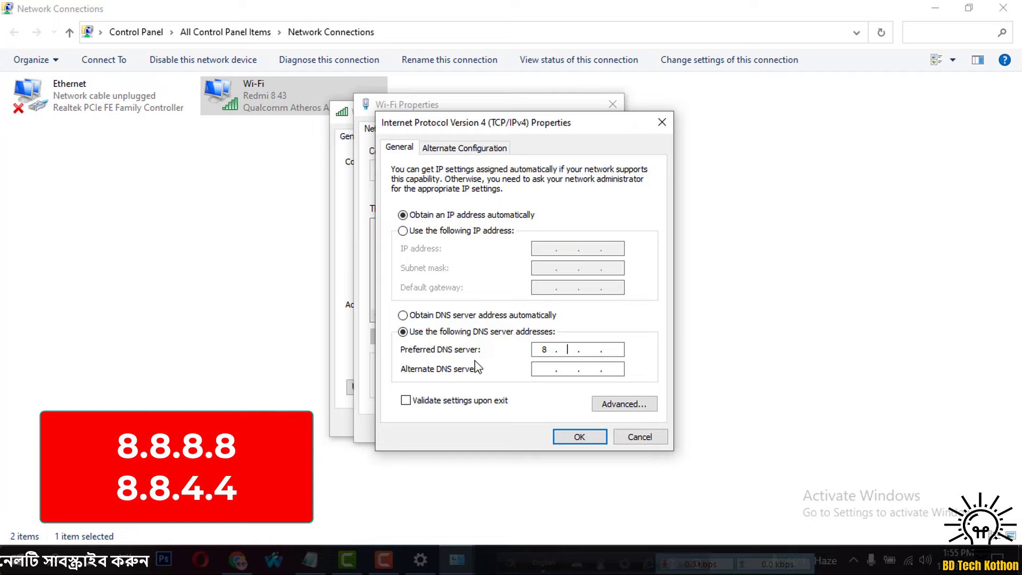
type("8")
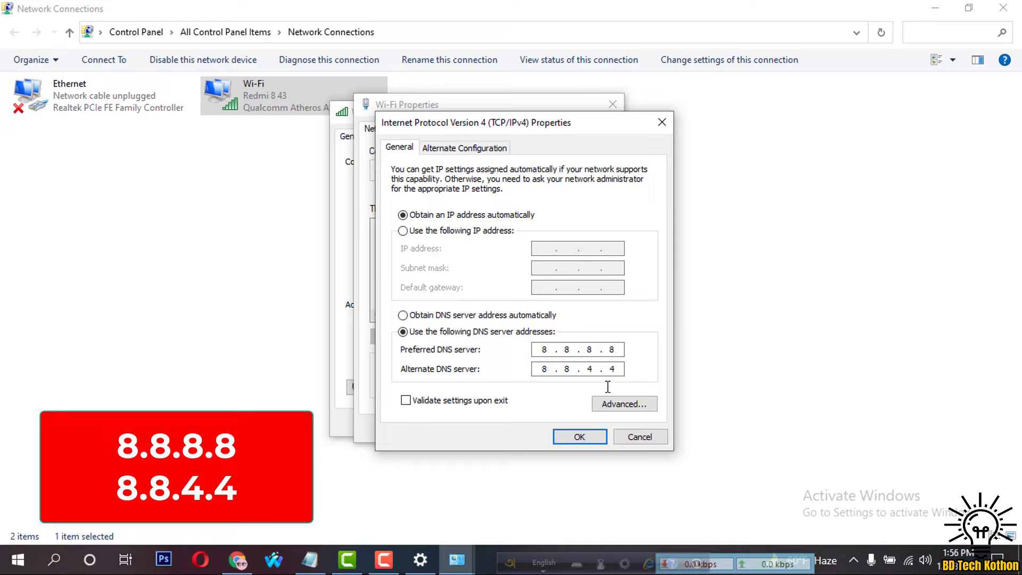
left_click(580, 436)
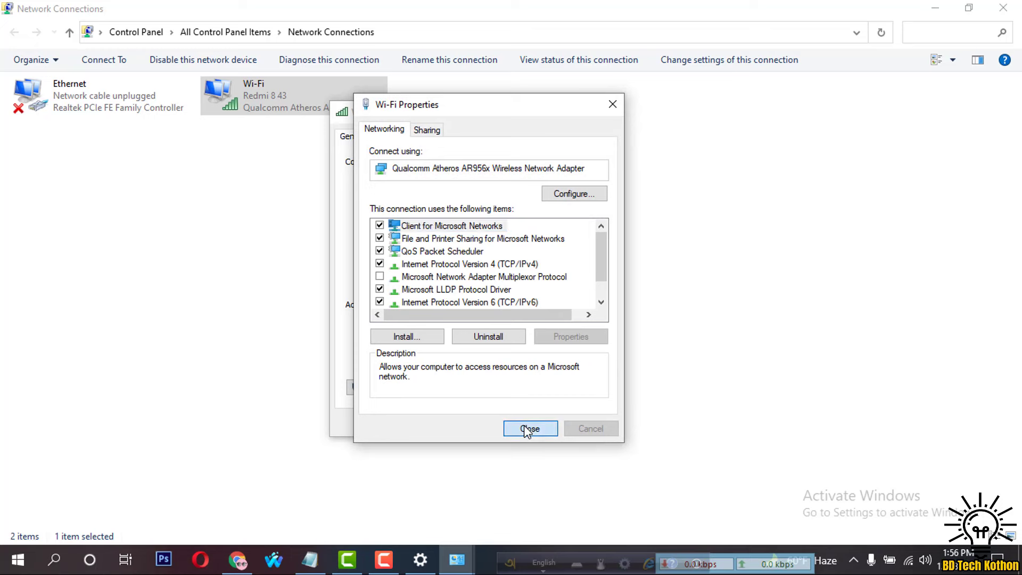
left_click(528, 430)
left_click(567, 423)
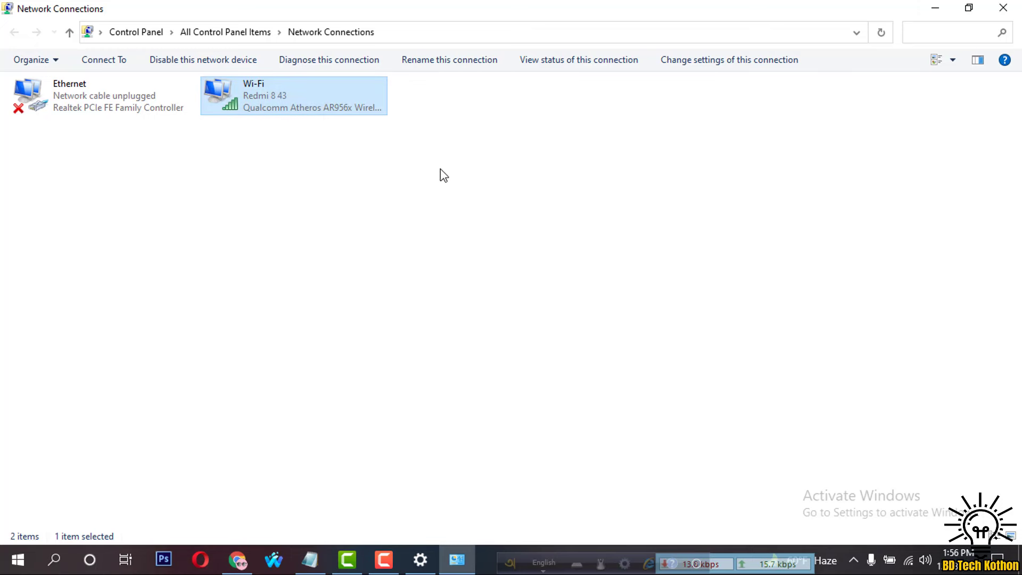
left_click(1003, 8)
left_click(1004, 8)
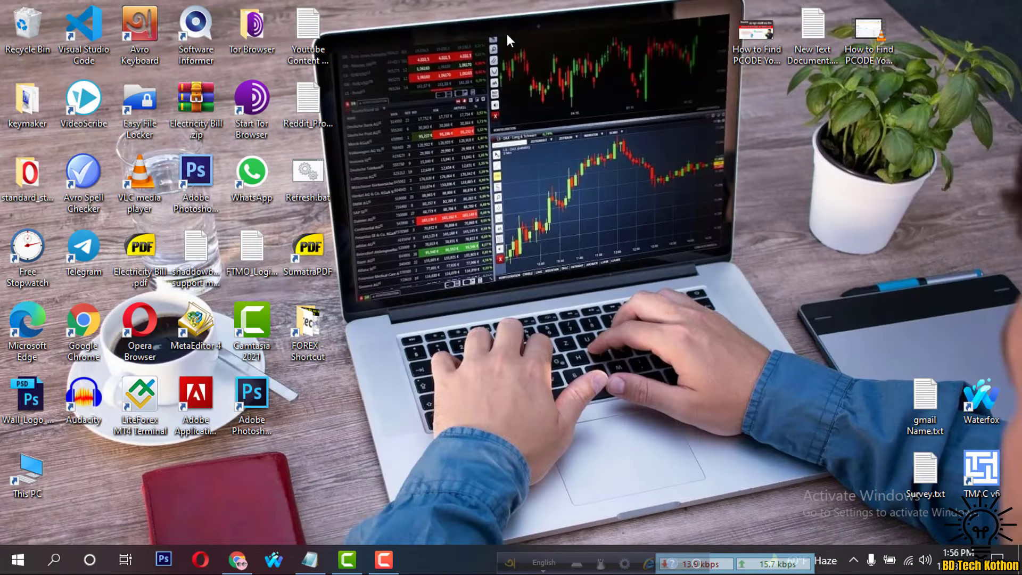
Refresh the desktop, switch to Chrome and reload the reddit.com page.
right_click(478, 91)
left_click(504, 130)
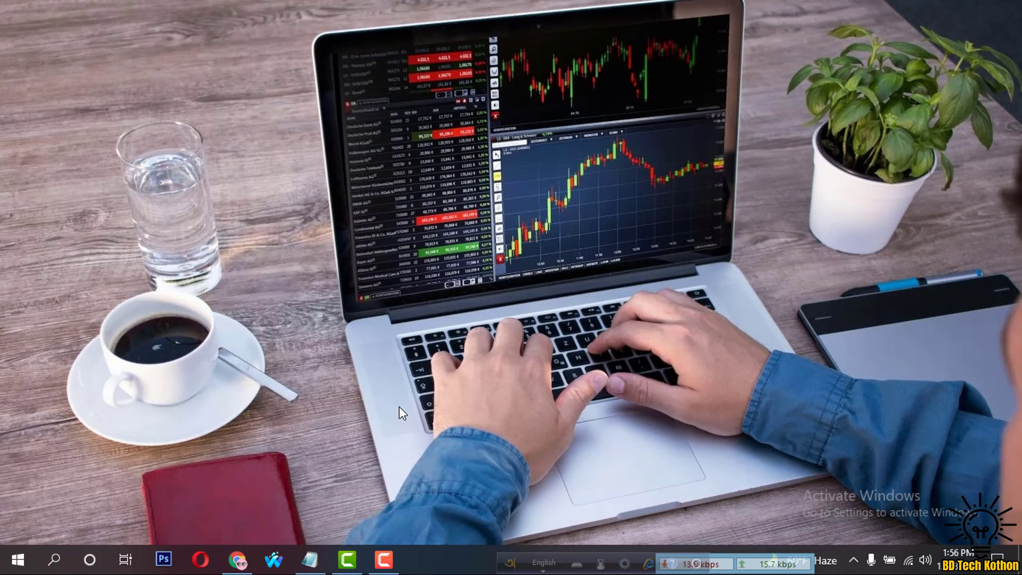
left_click(238, 560)
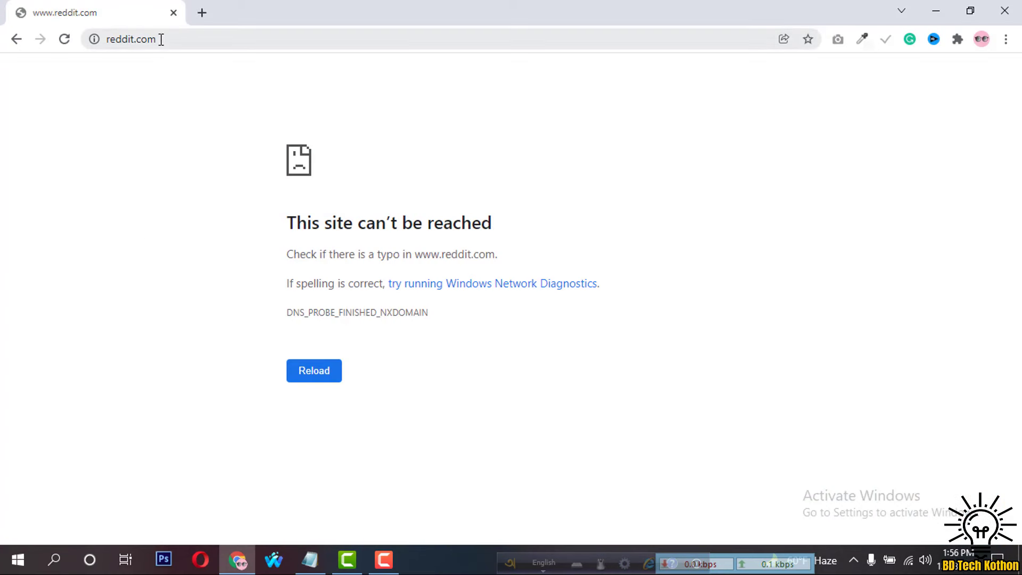
left_click(64, 38)
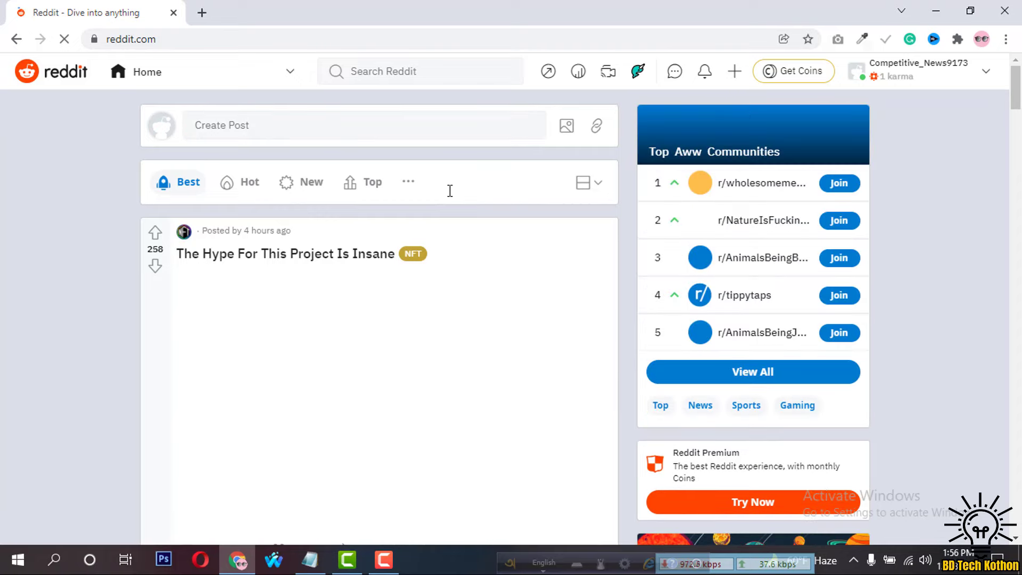
Look through the Reddit home feed to check whether the posts load.
scroll(219, 163, "down", 9)
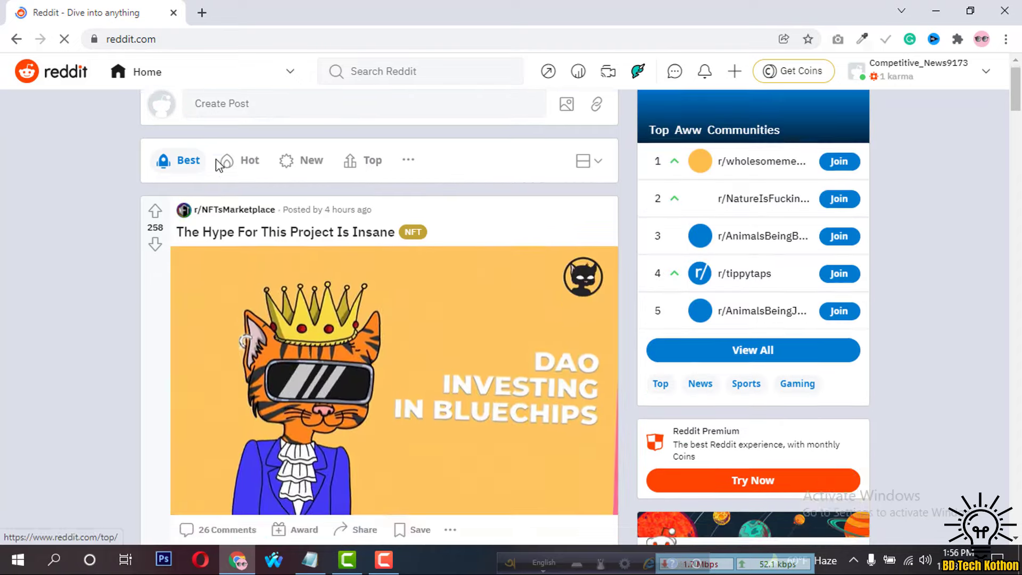
scroll(217, 166, "down", 15)
scroll(218, 166, "up", 17)
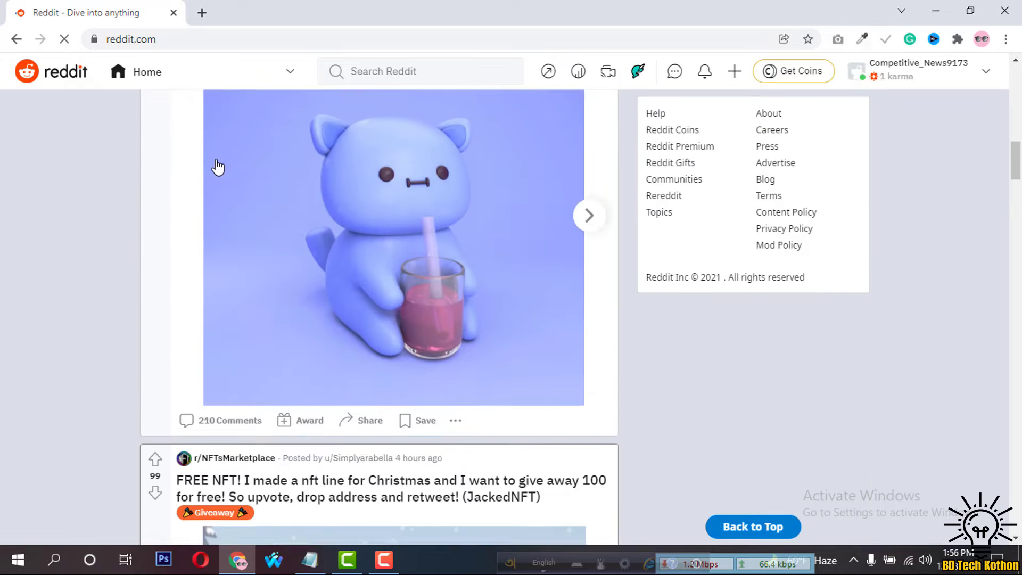
scroll(217, 166, "up", 8)
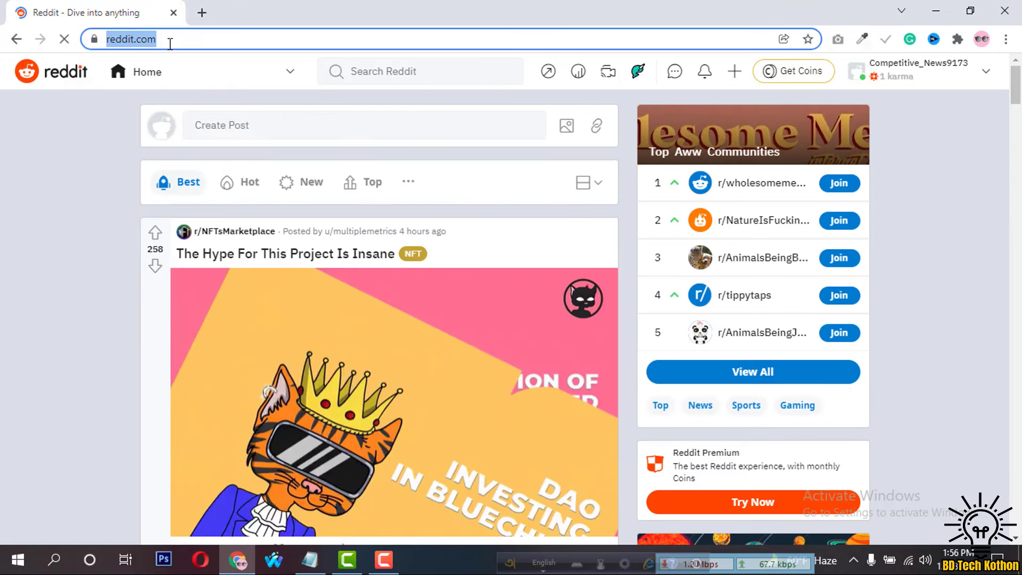
scroll(559, 251, "down", 10)
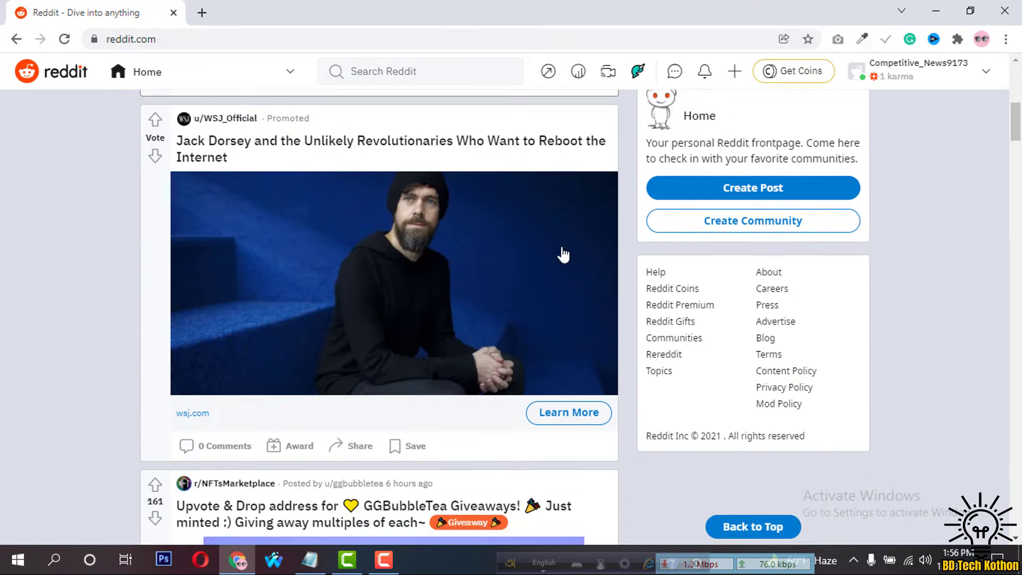
scroll(562, 254, "up", 2)
scroll(5, 114, "up", 8)
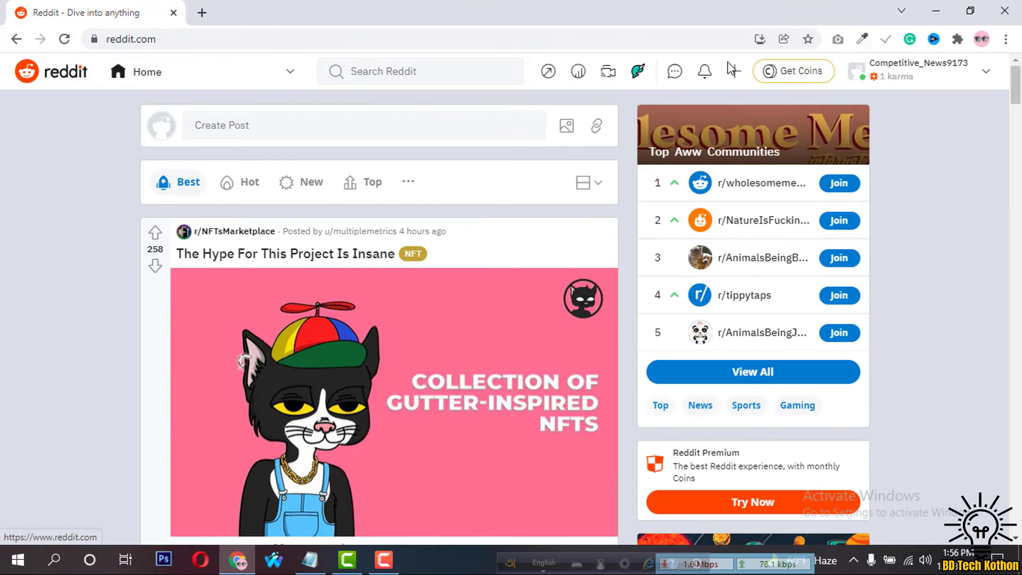
View the Reddit notifications and open the account's profile page.
left_click(706, 76)
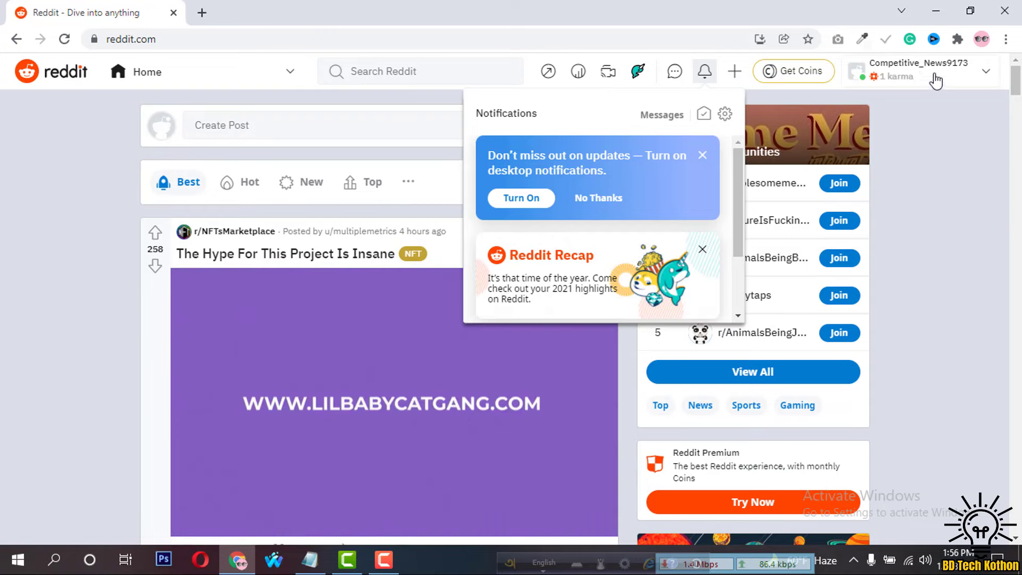
left_click(981, 80)
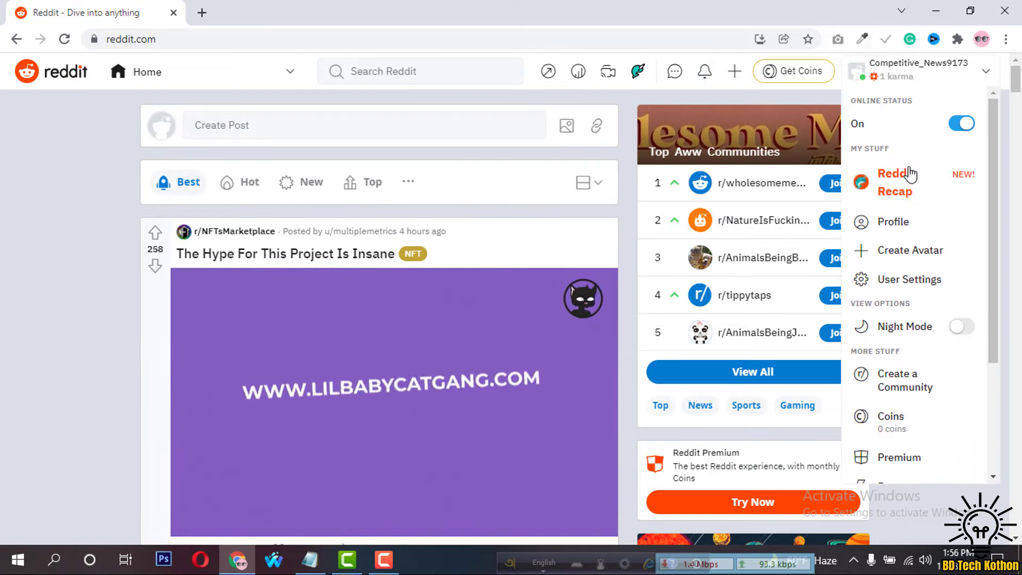
left_click(887, 222)
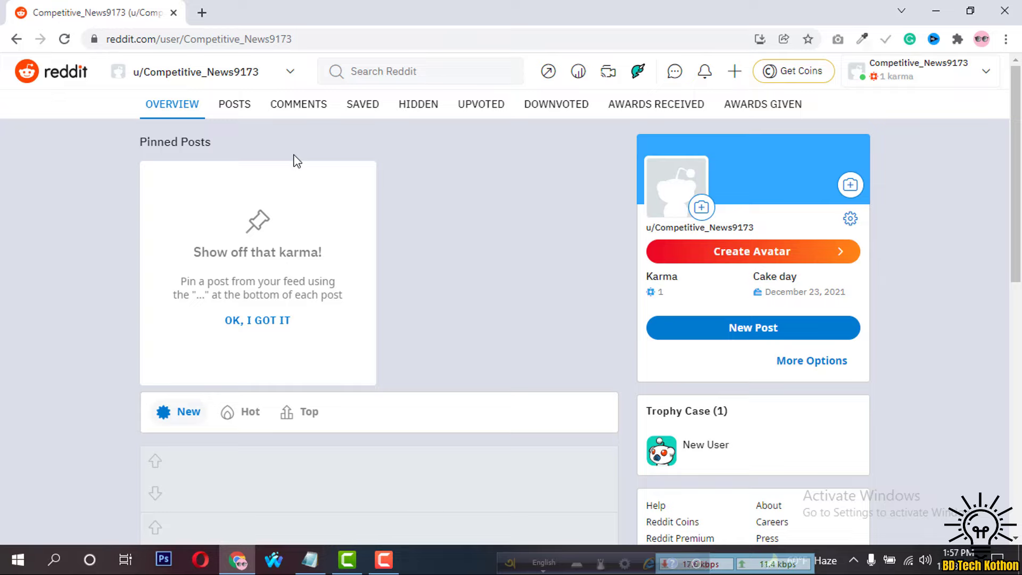
Return to the desktop and open the Proxy page of the Windows Network & Internet settings.
key("super+d")
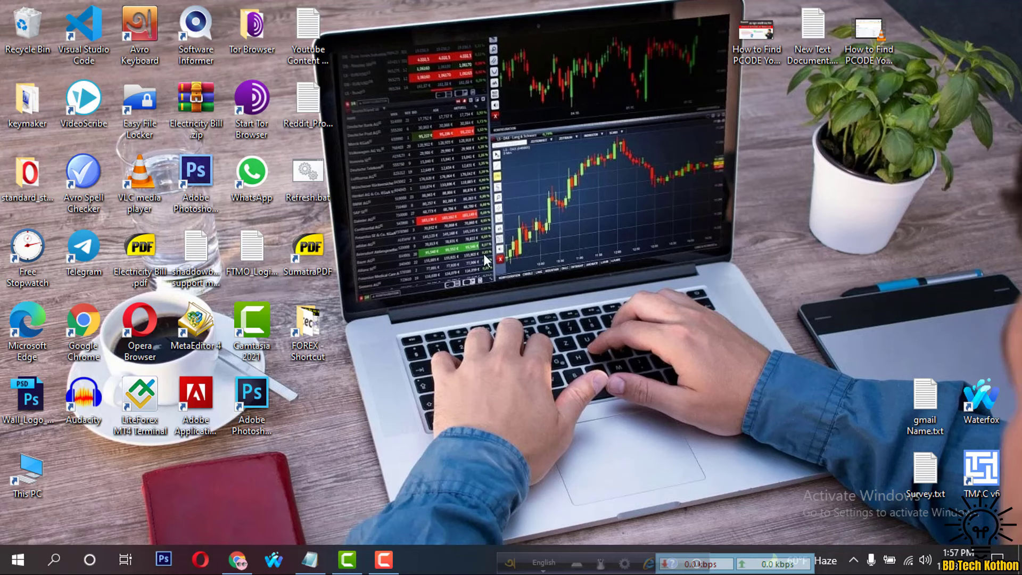
left_click(21, 565)
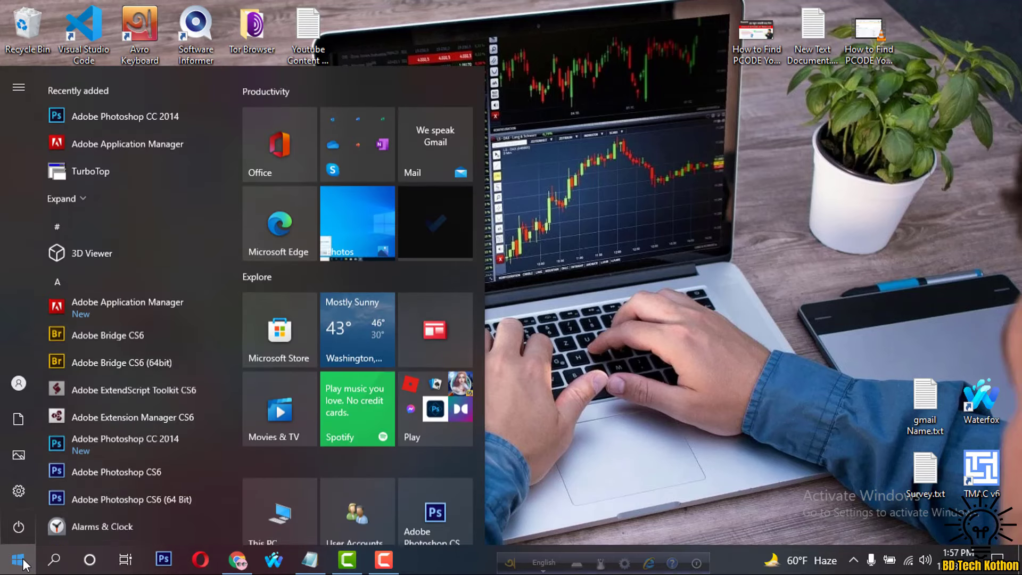
left_click(18, 490)
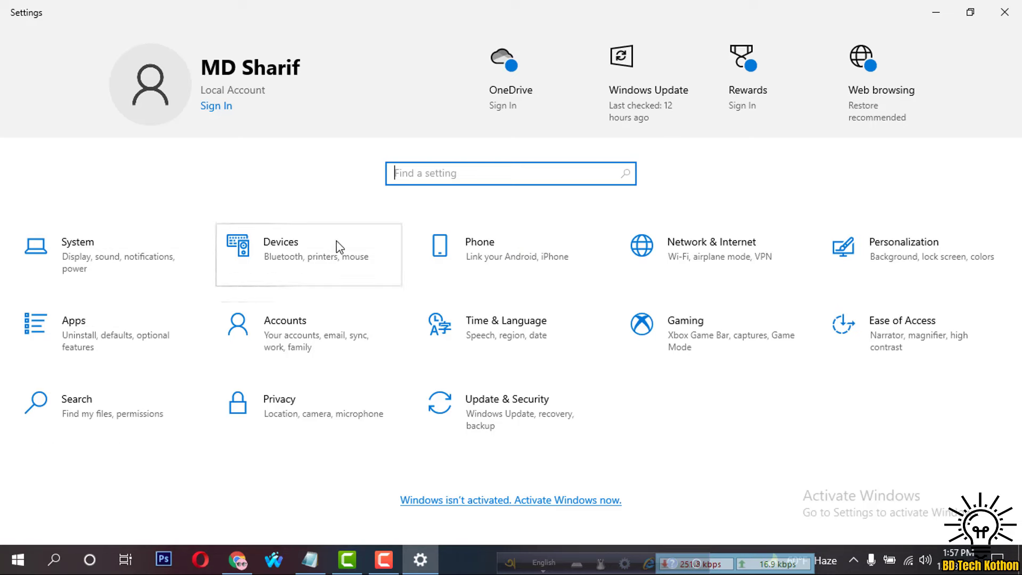
left_click(748, 254)
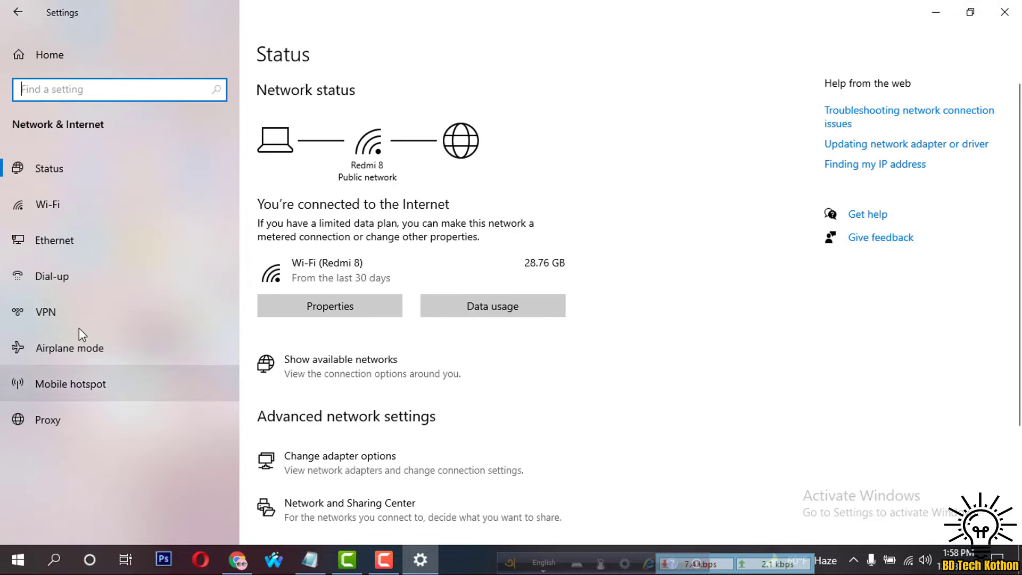
left_click(52, 423)
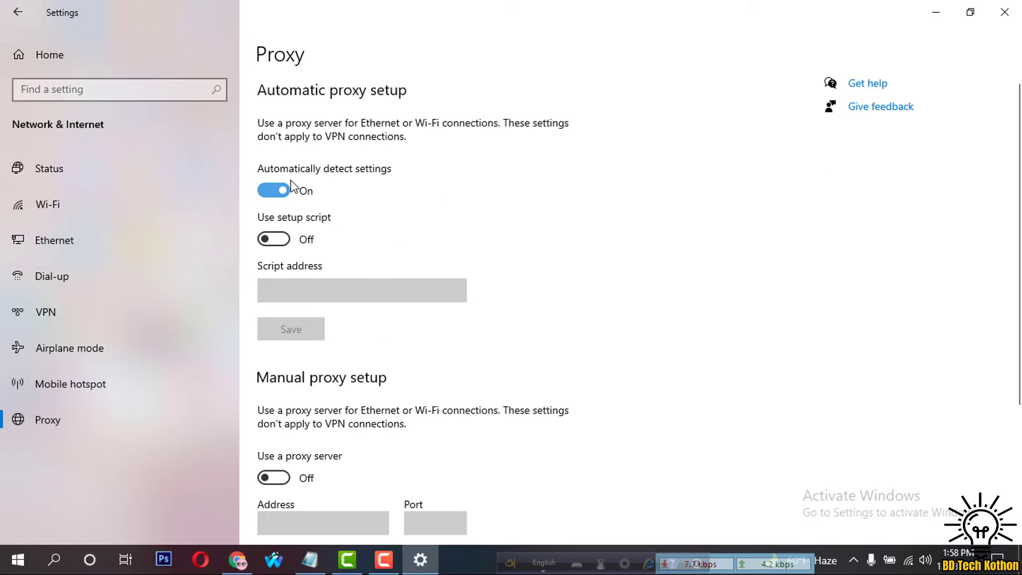
Turn automatic proxy detection off and back on, return to the network status page and close Settings.
left_click(282, 194)
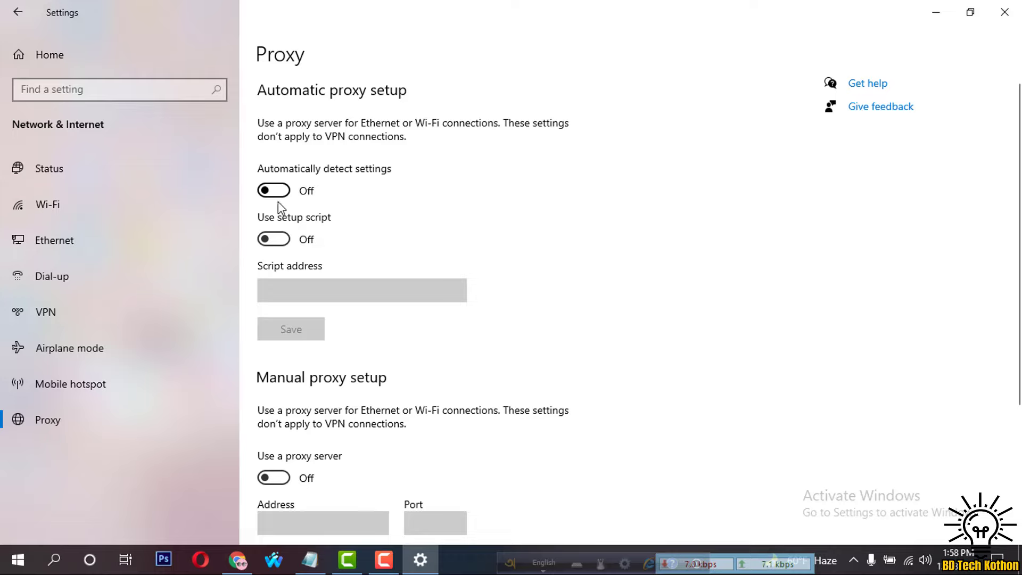
left_click(281, 194)
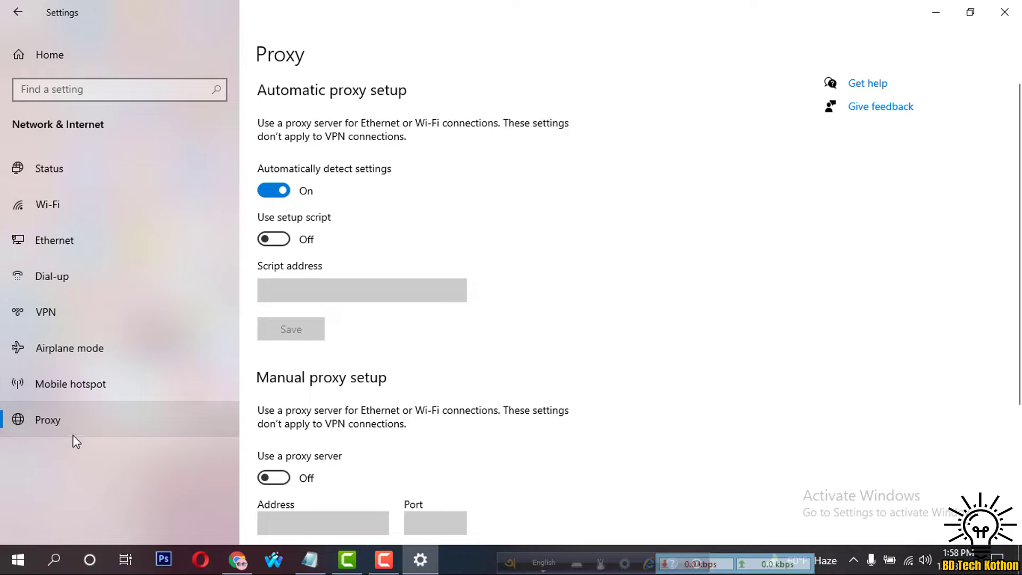
left_click(52, 174)
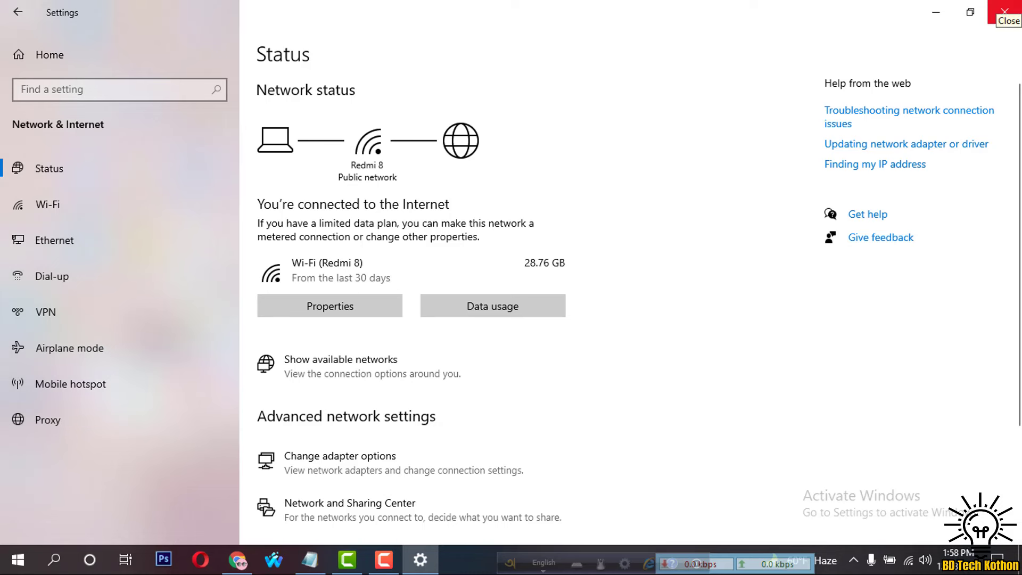
left_click(1004, 11)
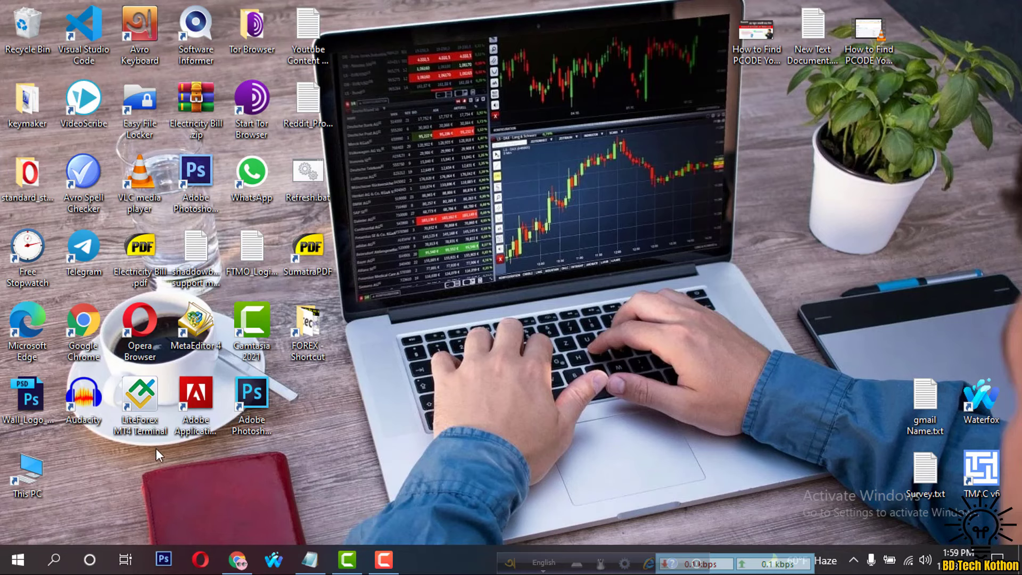
Search Windows for cmd, open Command Prompt and shift its window slightly on the desktop.
left_click(48, 564)
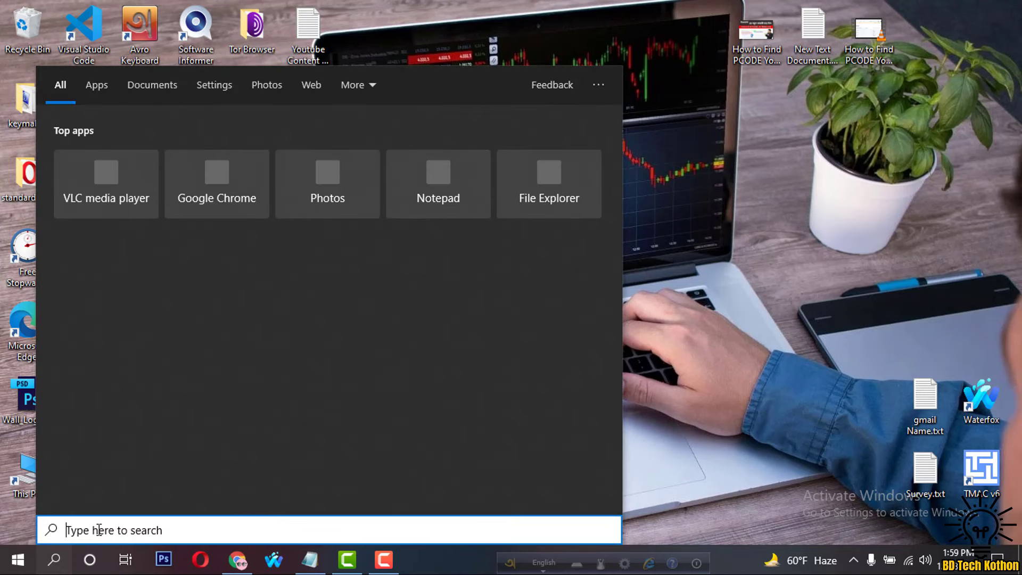
type("cmd")
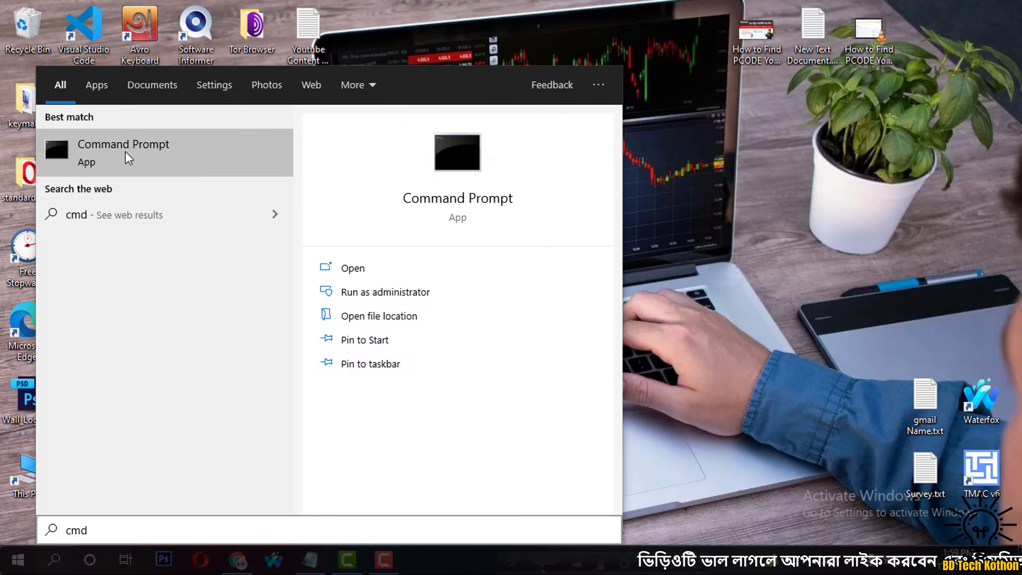
left_click(126, 151)
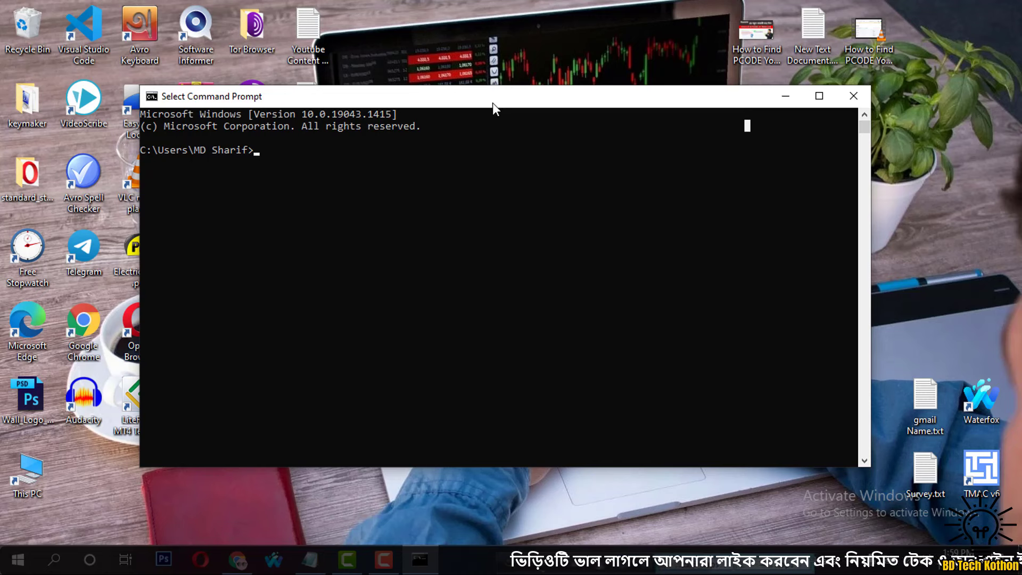
left_click_drag(493, 103, 500, 90)
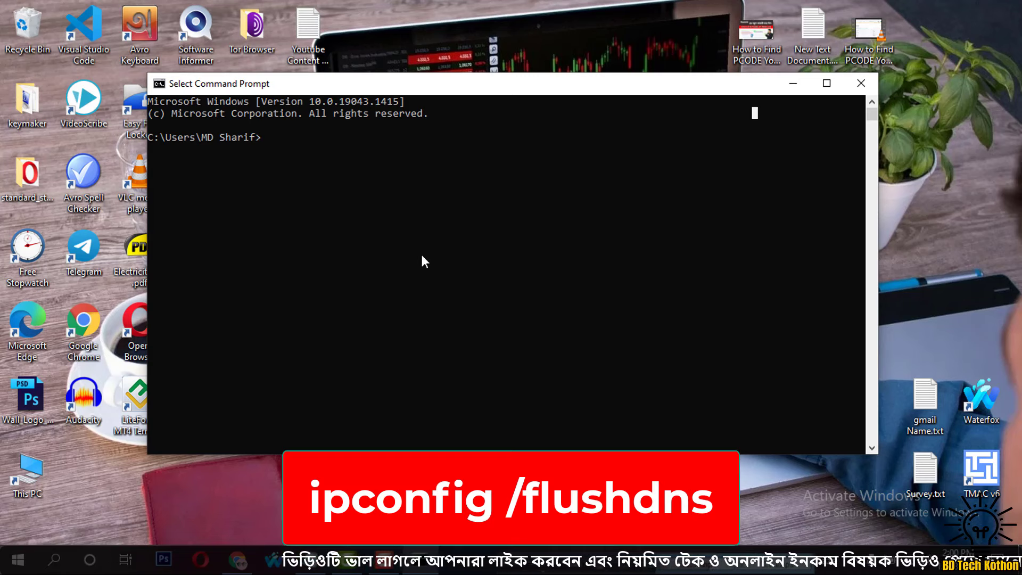
Flush the DNS resolver cache by running ipconfig /flushdns, and close Command Prompt.
type("ip")
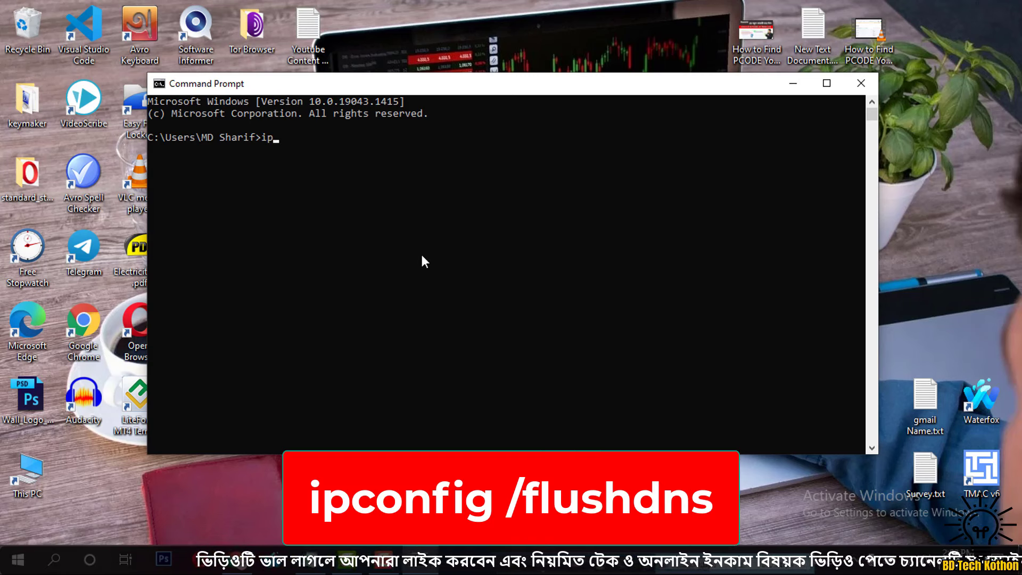
type("confi")
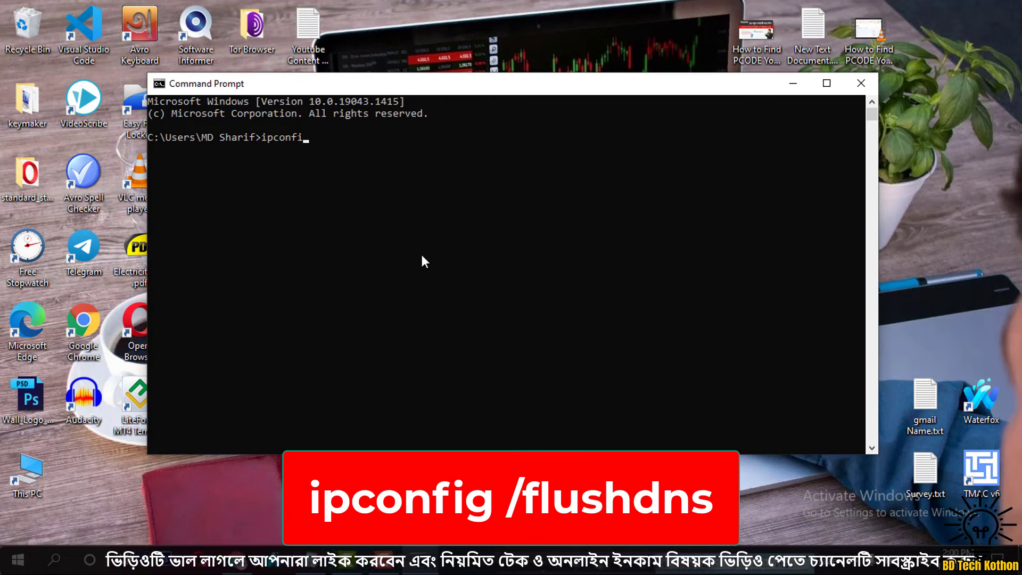
type("g")
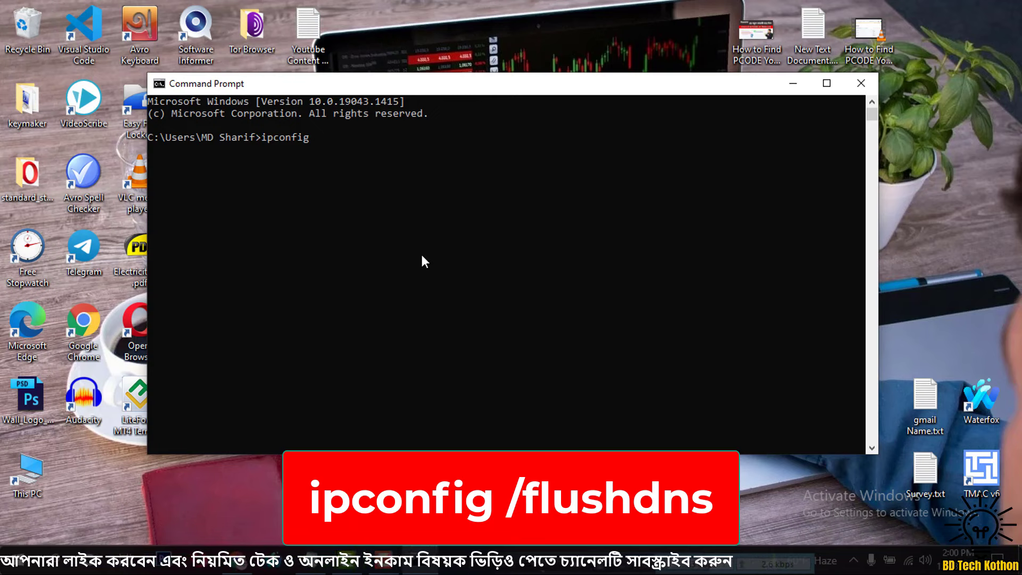
type(" /")
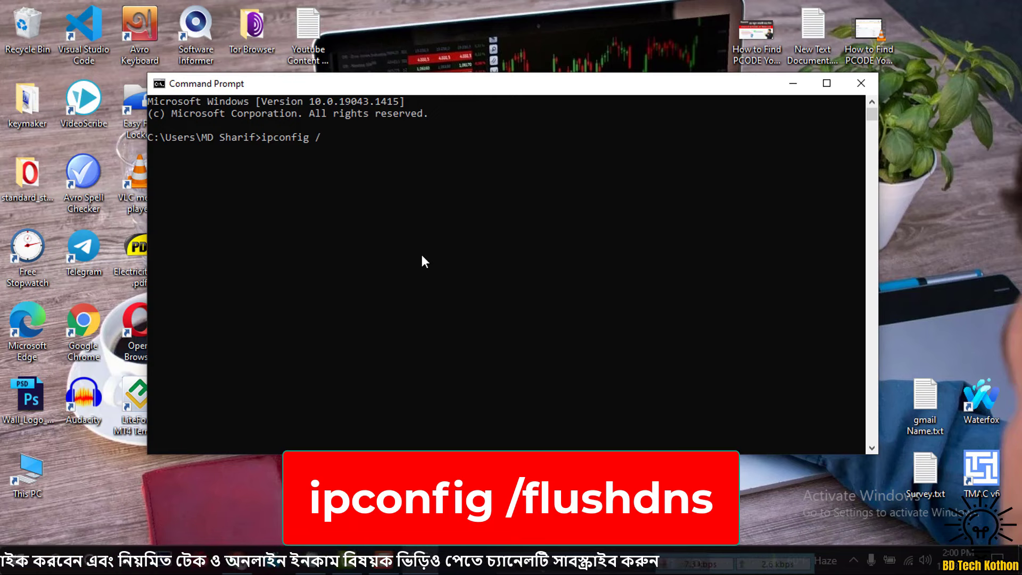
type("flus")
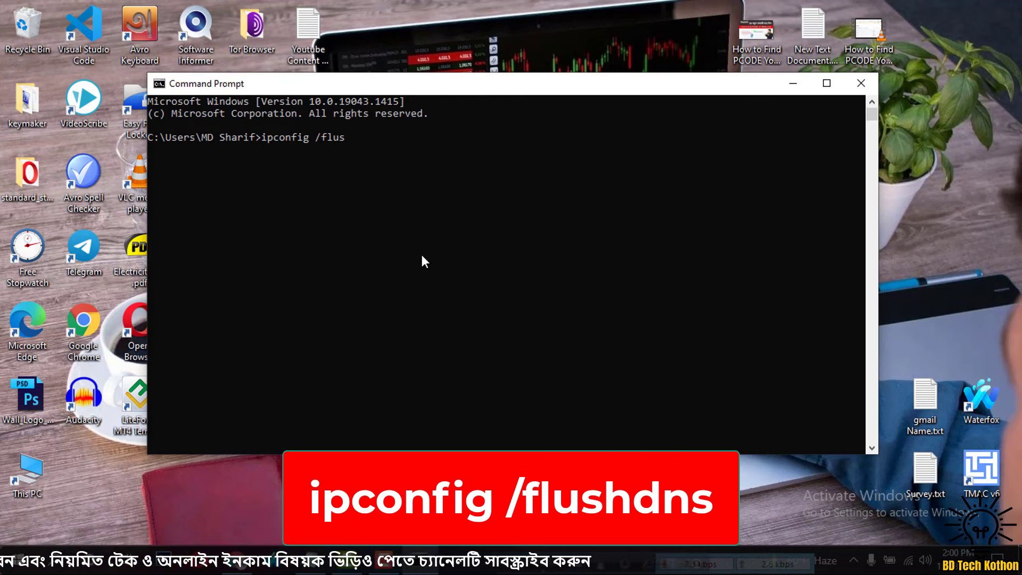
type("hdns")
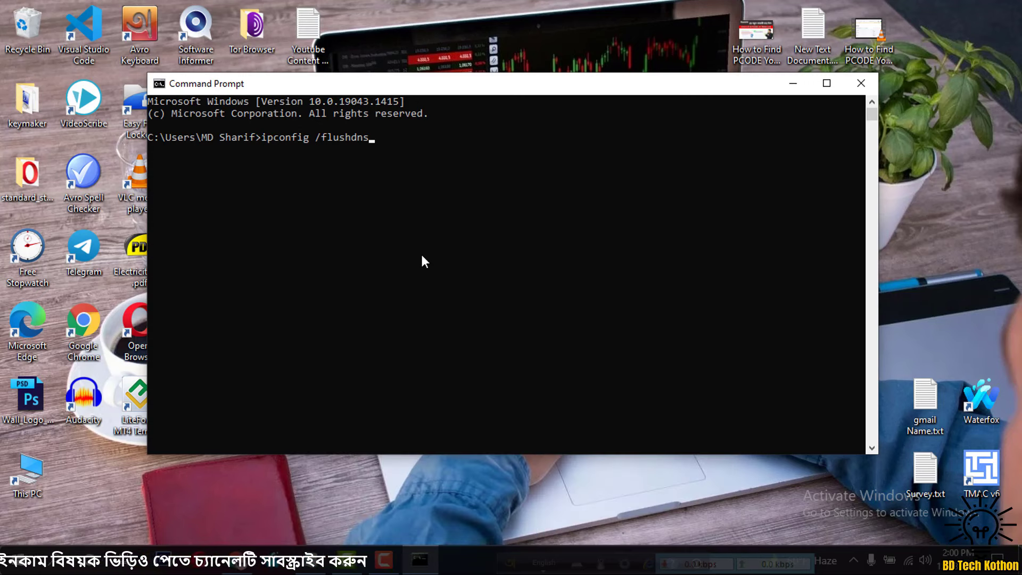
key("Return")
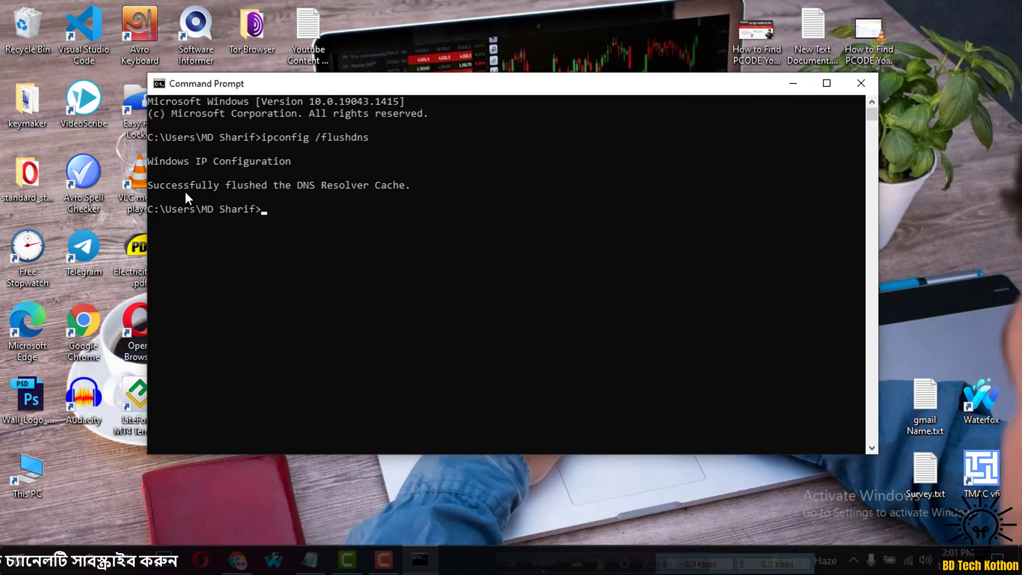
left_click(859, 85)
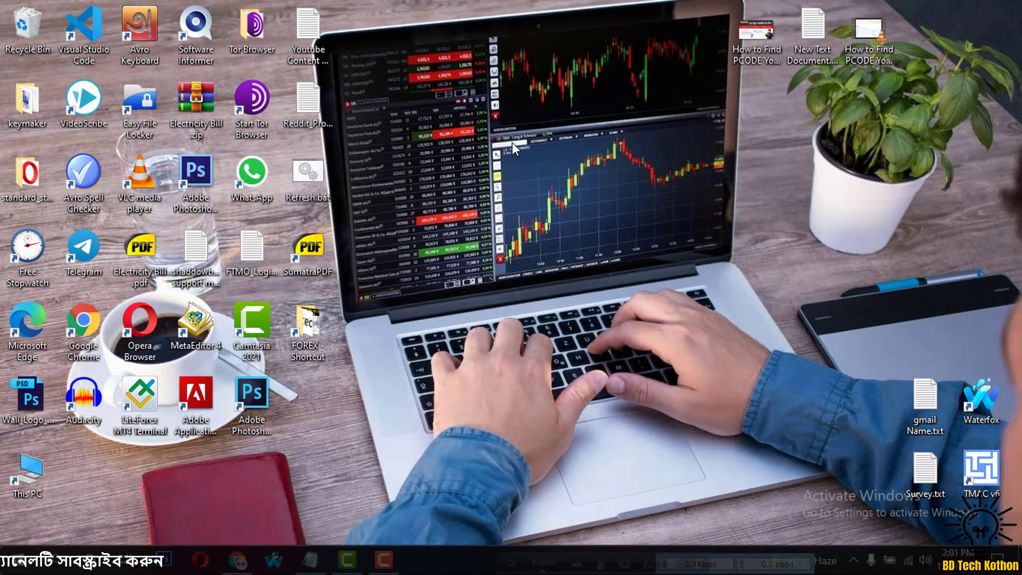
right_click(439, 114)
left_click(468, 156)
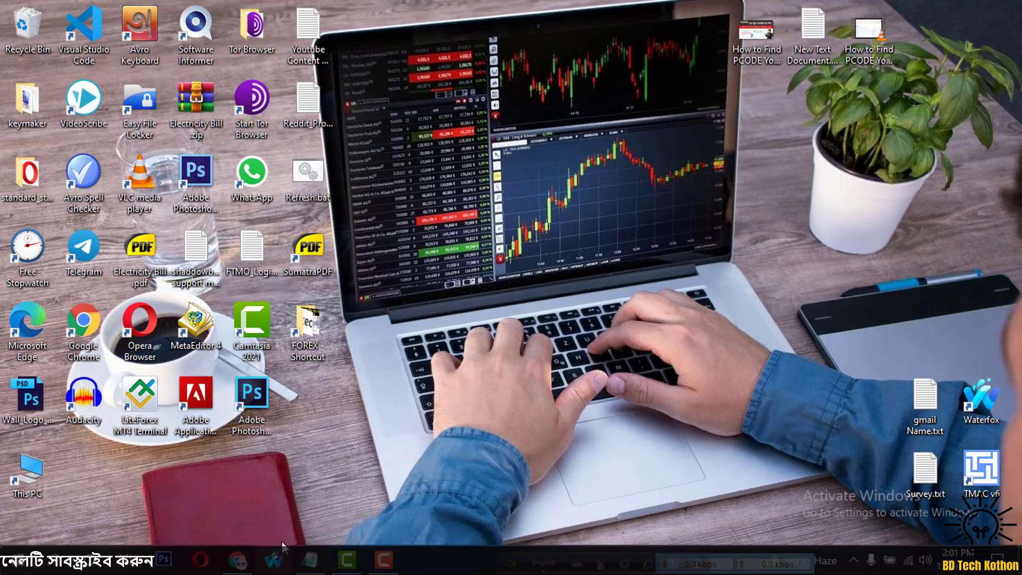